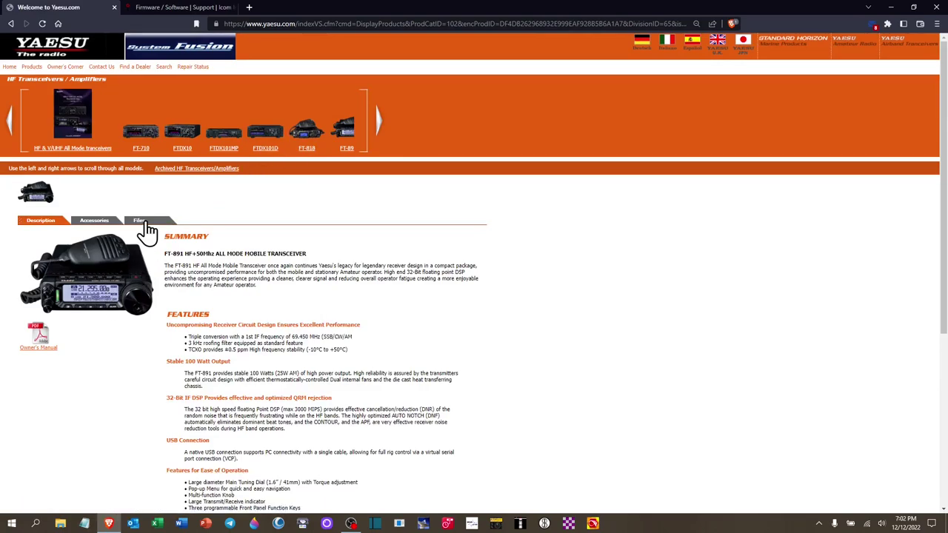
Step: Download the FT-891/SCU-17 USB Driver (Virtual COM Port Driver) from the radio's files and save it to Downloads as FT-891_CP210x_Windows_Drivers.zip
click(160, 222)
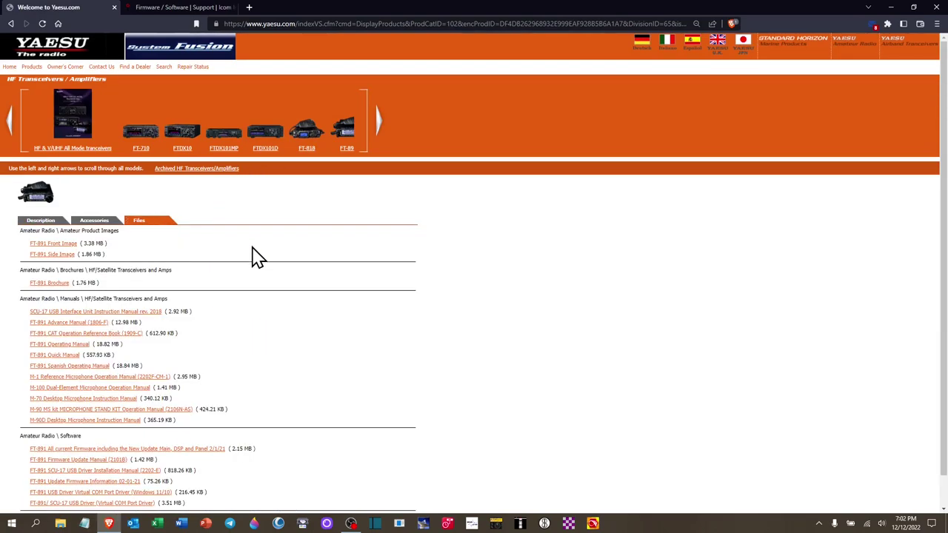
scroll(256, 254, down, 1)
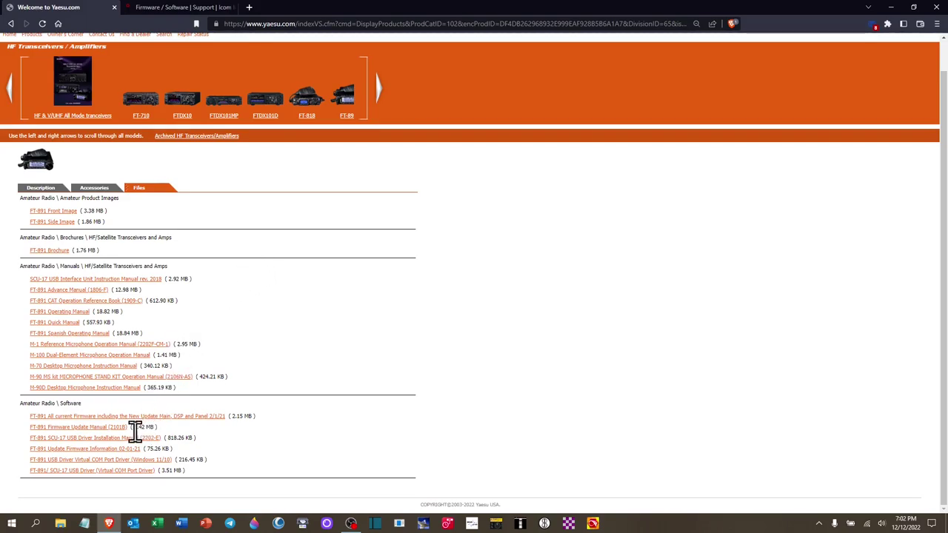
click(136, 472)
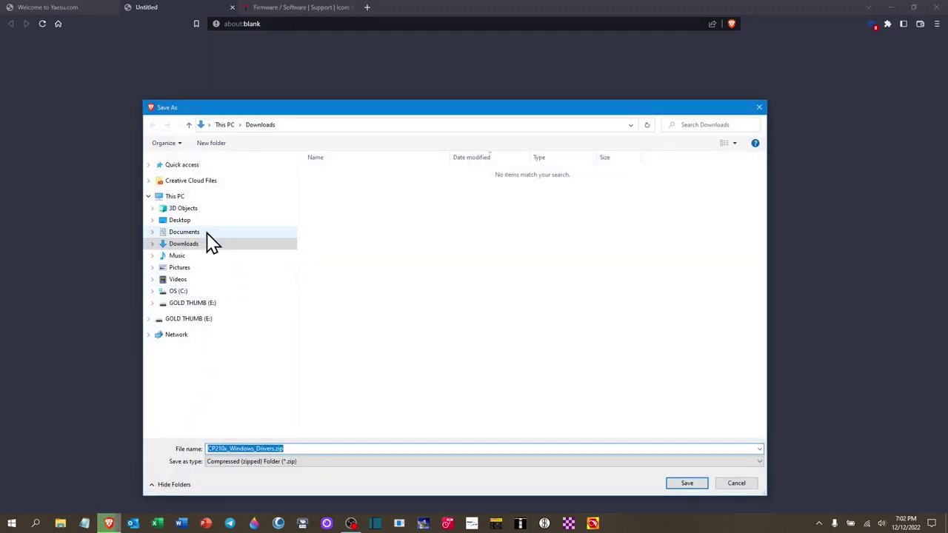
click(188, 246)
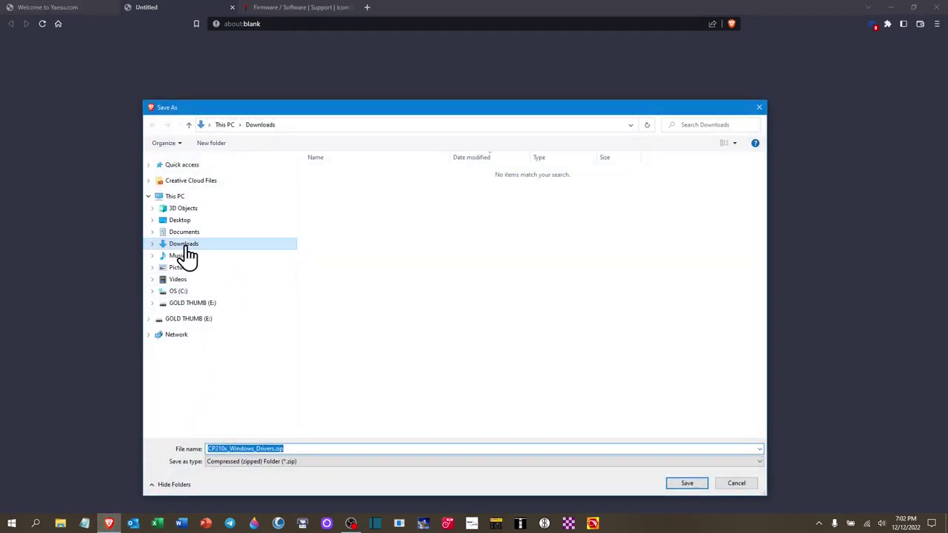
click(210, 447)
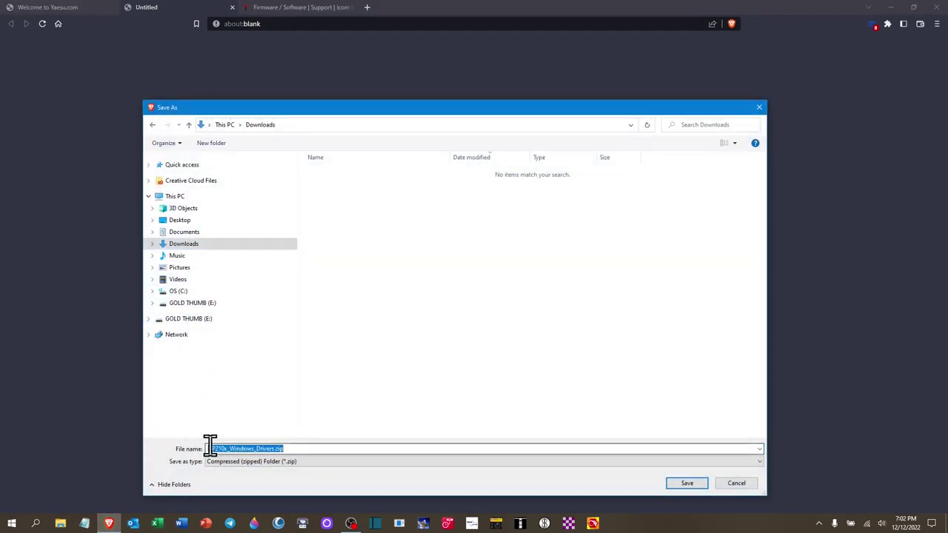
click(210, 448)
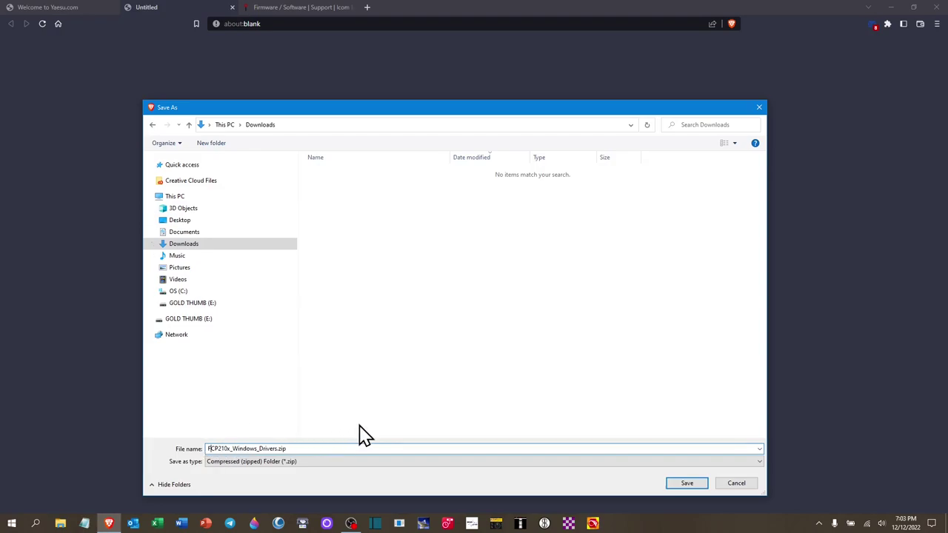
text(FT-891_)
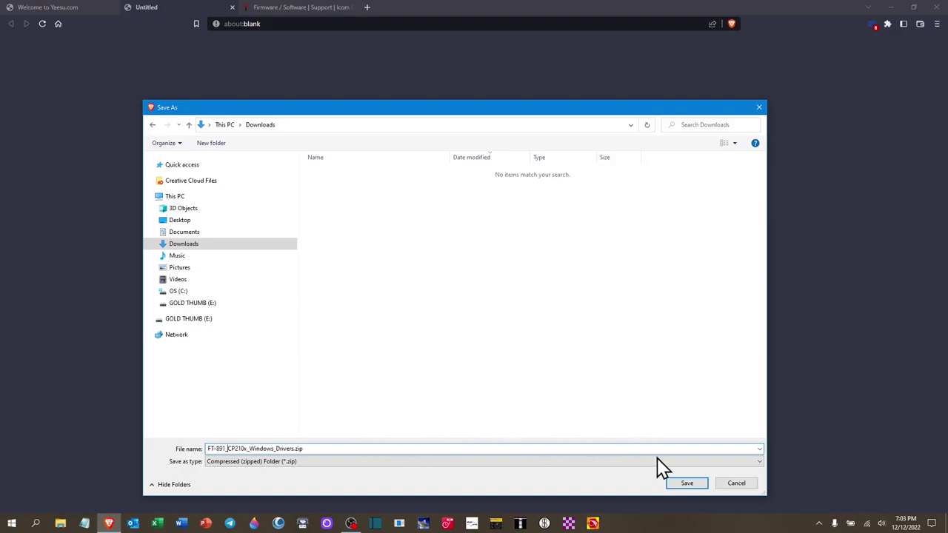
click(689, 484)
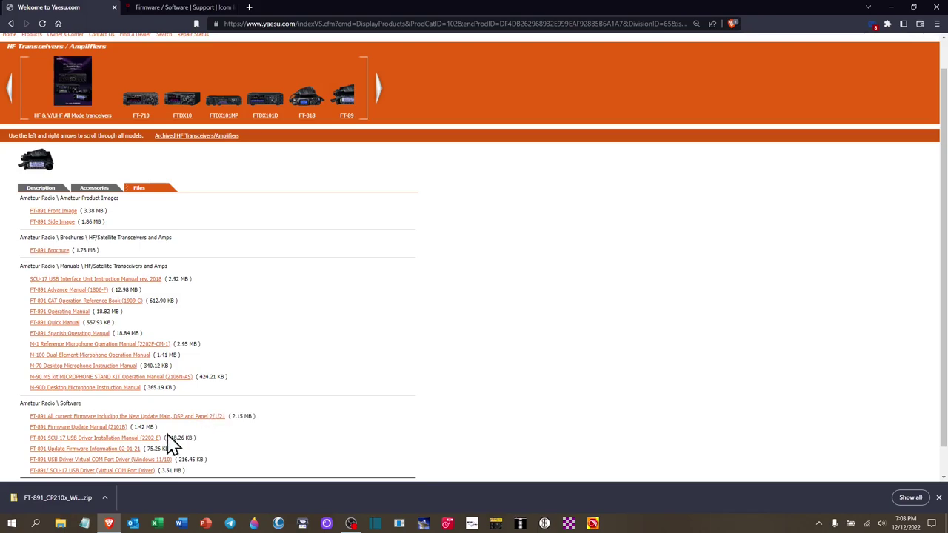
Step: Open the downloaded FT-891 driver archive and extract all its files to the suggested FT-891_CP210x_Windows_Drivers folder in Downloads
click(66, 494)
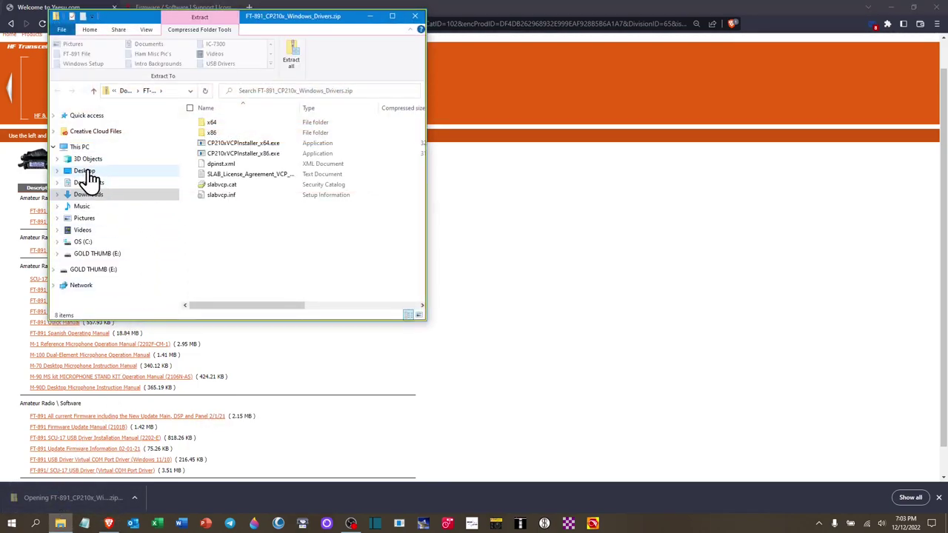
click(190, 109)
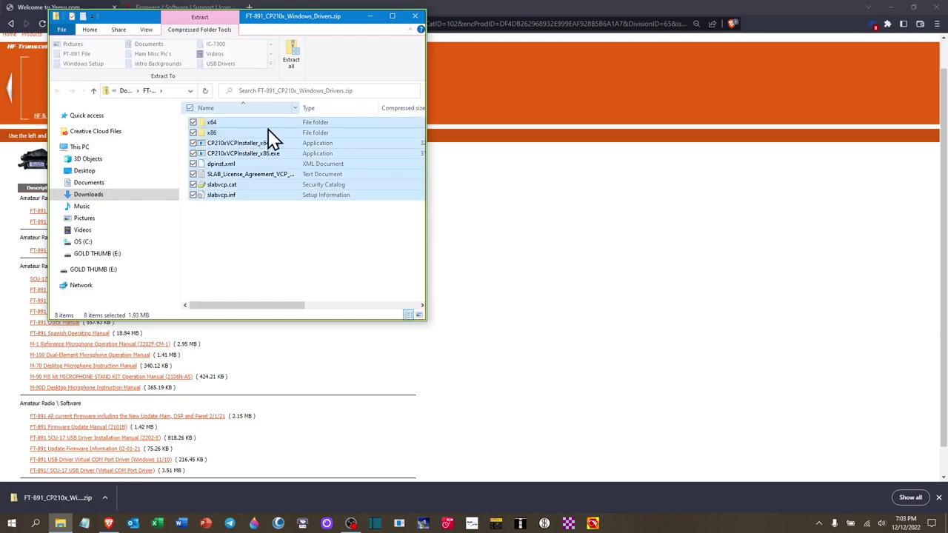
click(393, 17)
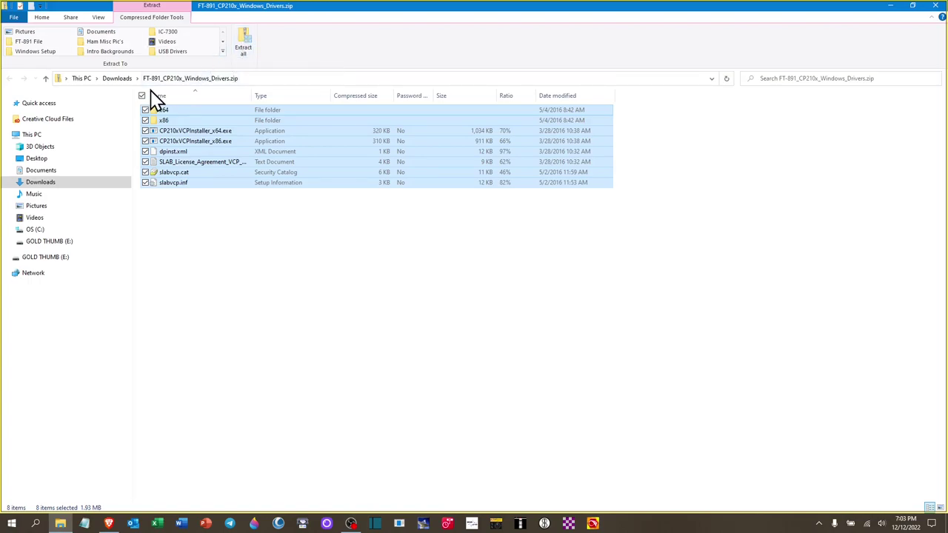
click(246, 53)
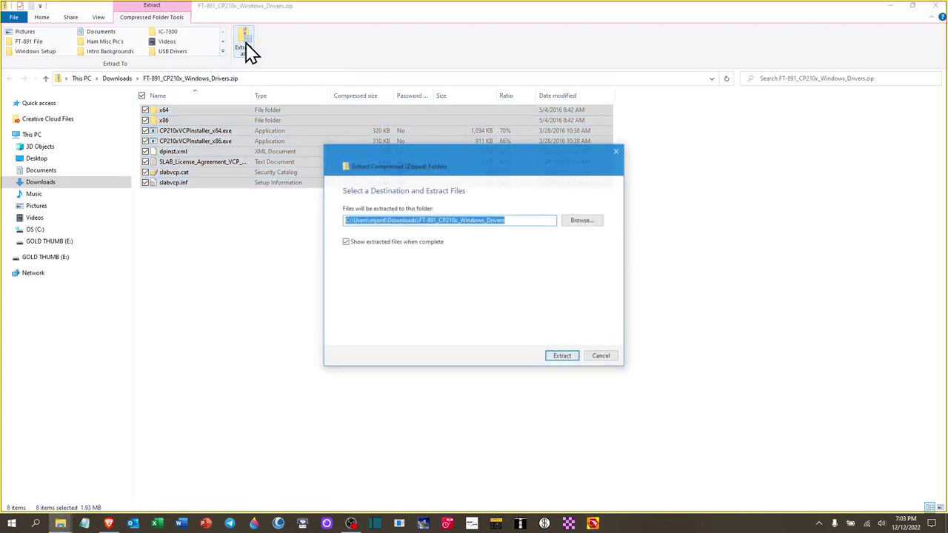
click(565, 356)
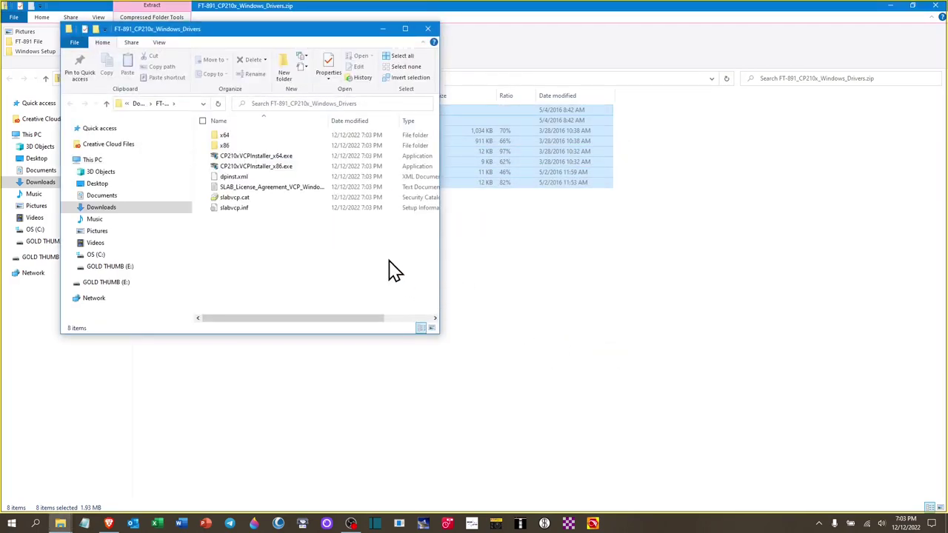
Step: Install the CP210x driver with CP210xVCPInstaller_x64.exe, accepting the license agreement, and close both FT-891 driver folder windows
click(405, 29)
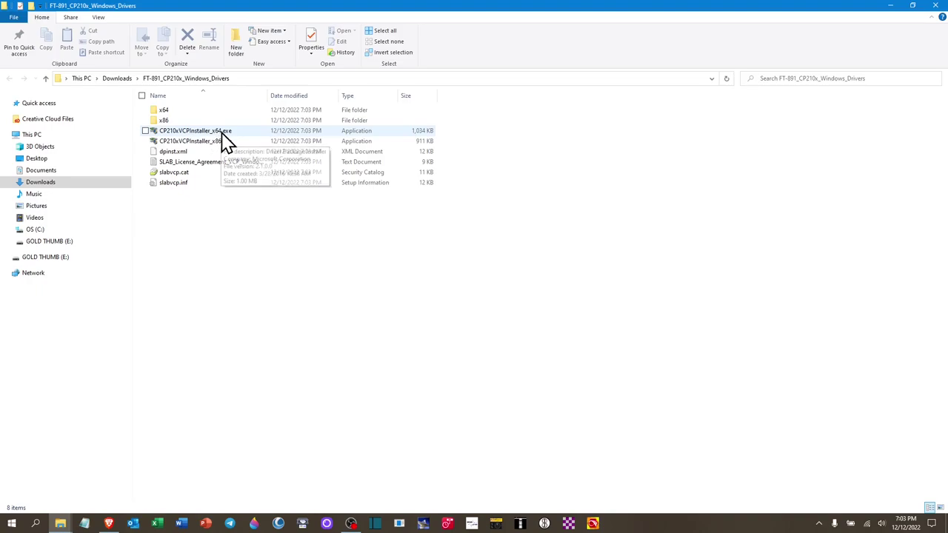
double_click(197, 134)
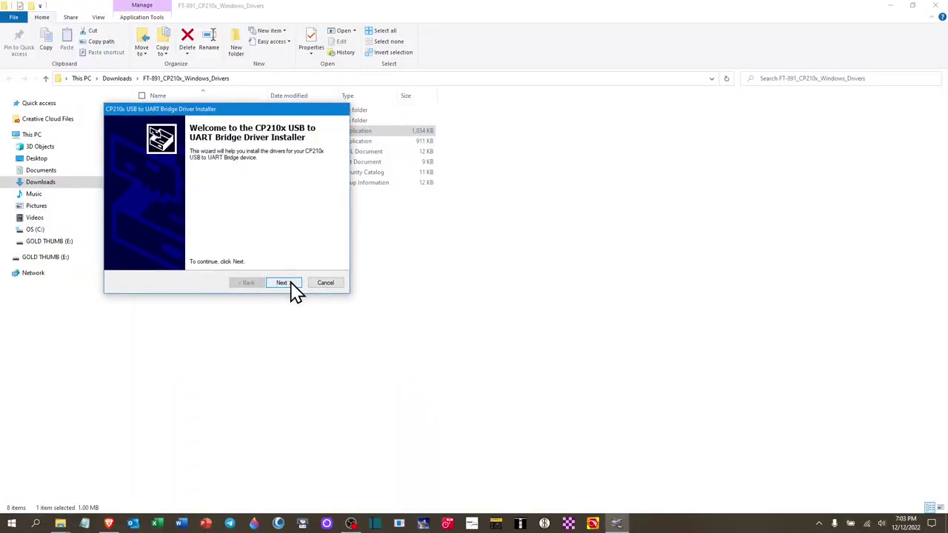
click(283, 283)
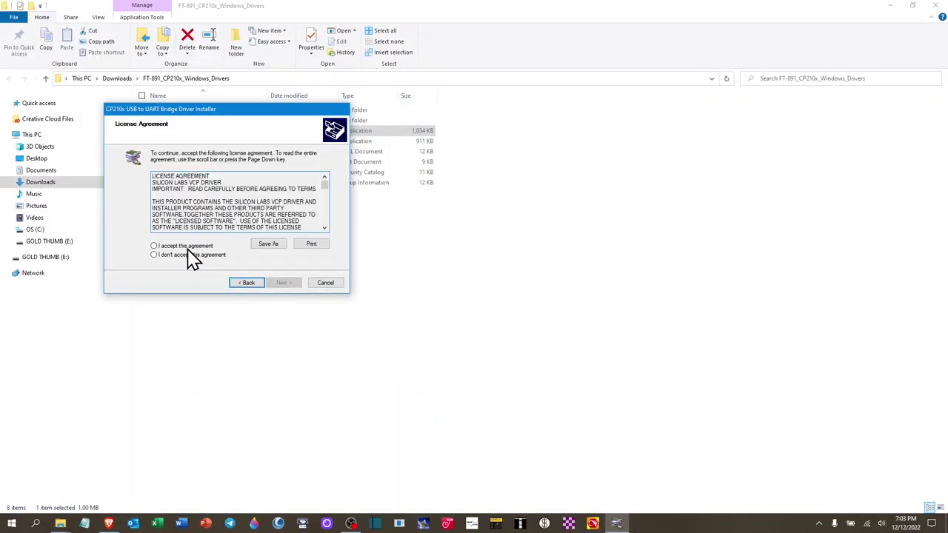
click(186, 247)
click(285, 286)
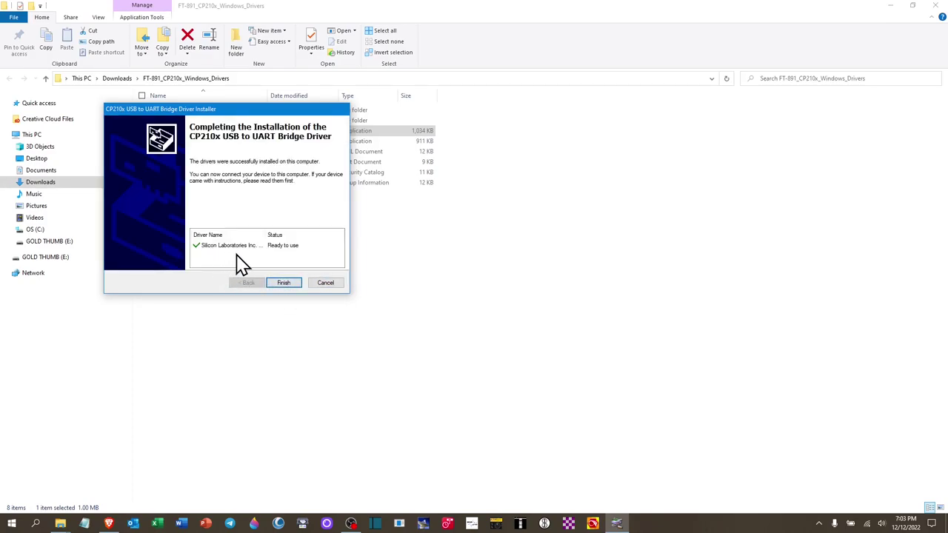
click(284, 284)
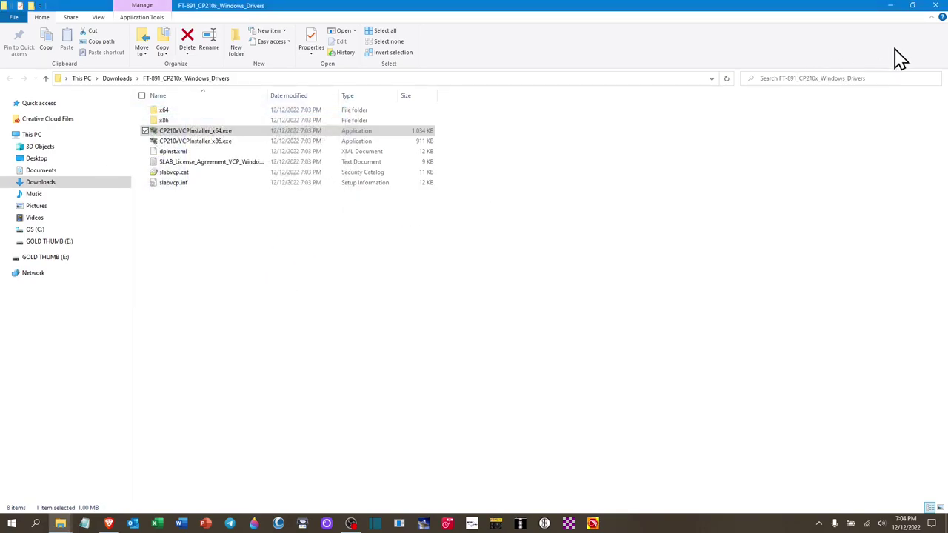
click(935, 7)
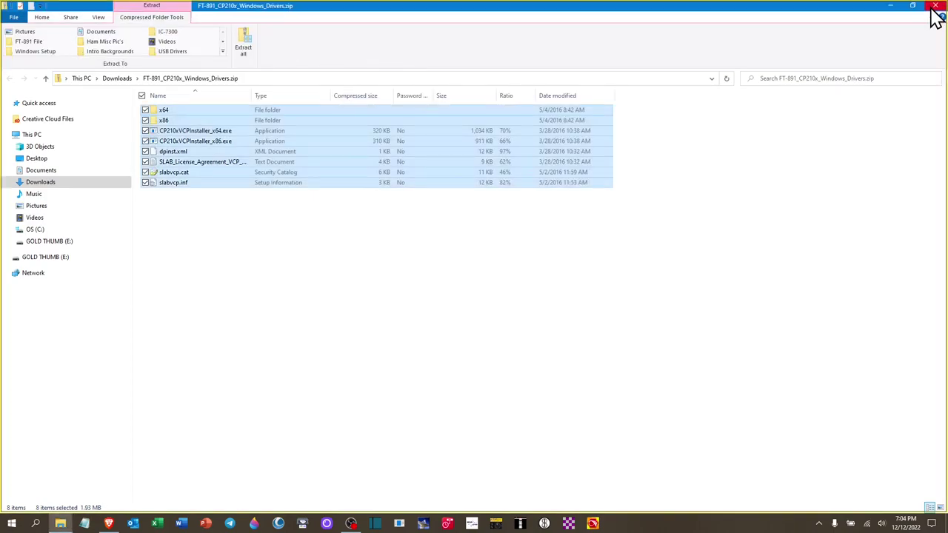
click(932, 9)
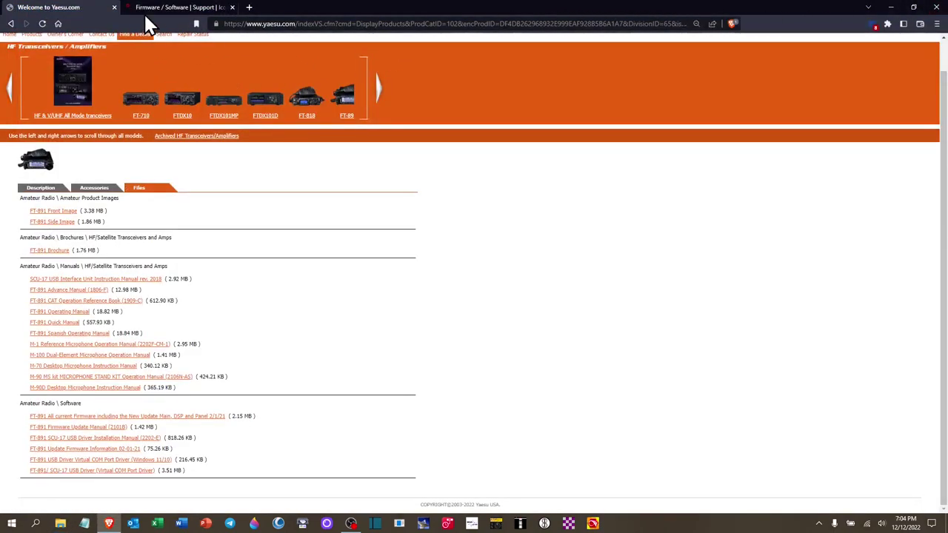
Step: Search Icom's Firmware / Software page for IC 7300 and open the Version 1.30 USB Driver entry that covers the IC-7300
click(185, 15)
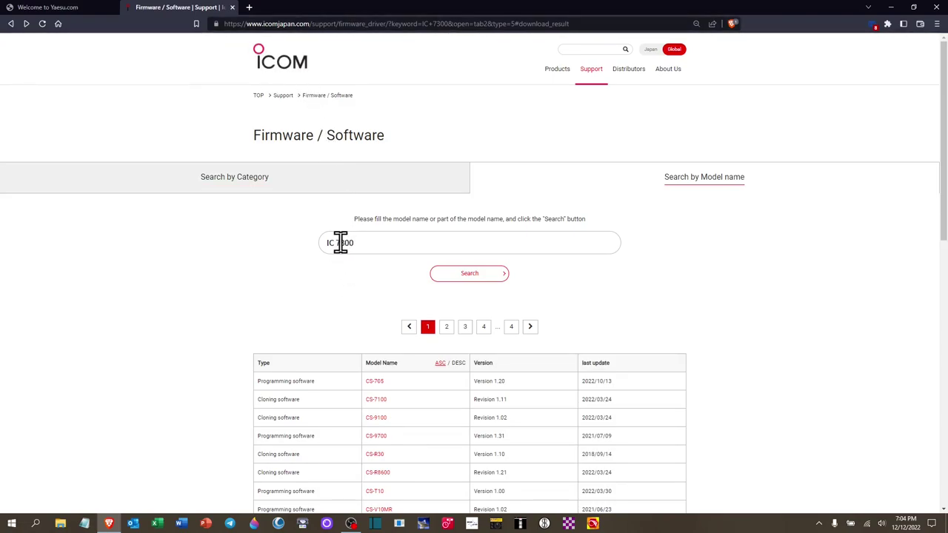
click(466, 276)
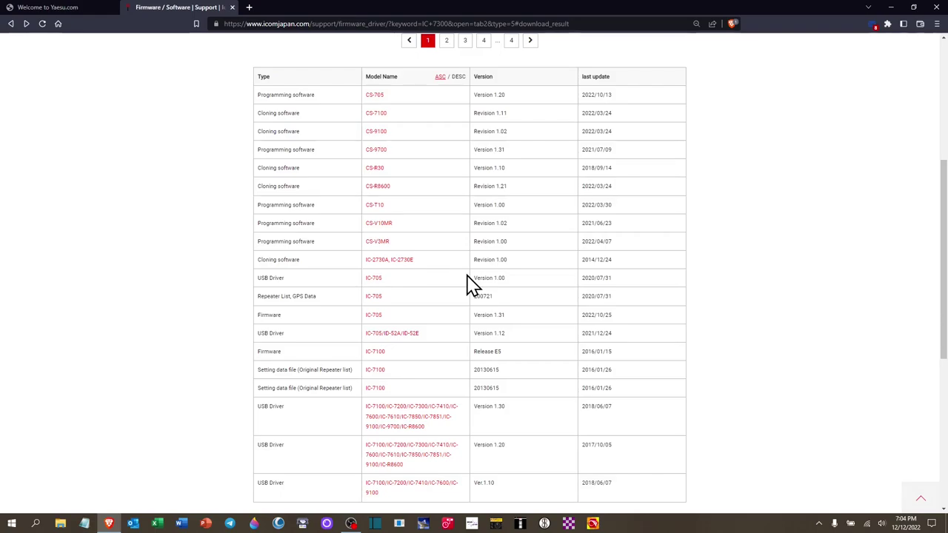
scroll(222, 285, down, 2)
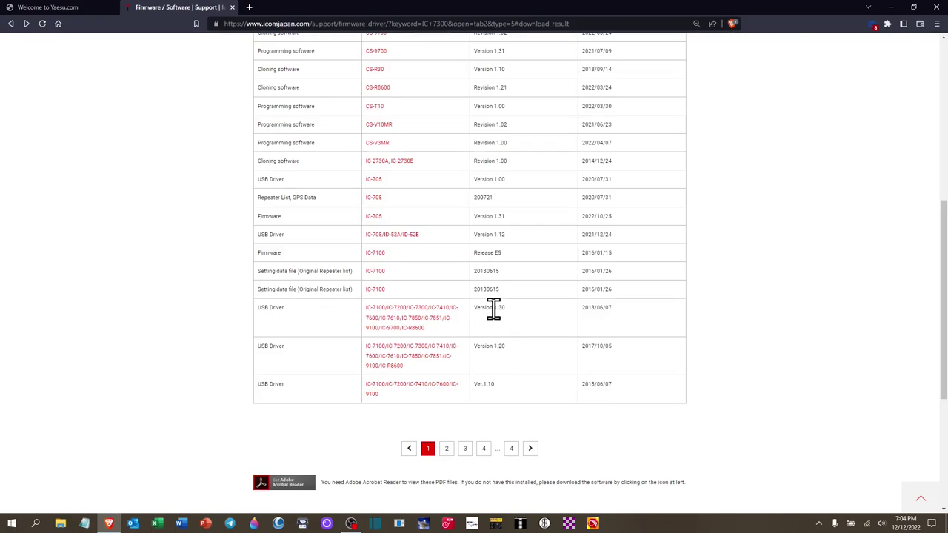
click(411, 317)
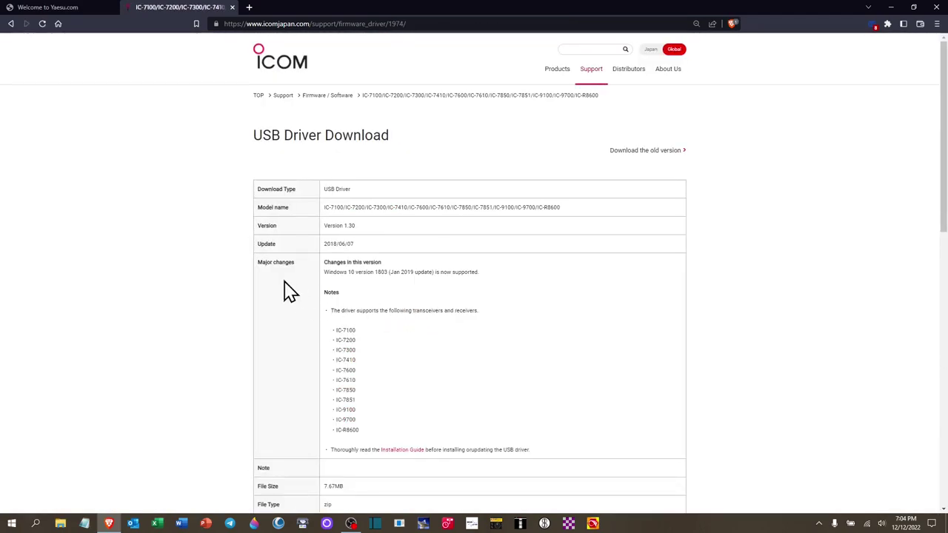
Step: Agree to the download terms and save the Icom USB driver to Downloads as IC-7300_CD-301501-004.zip
scroll(178, 269, down, 5)
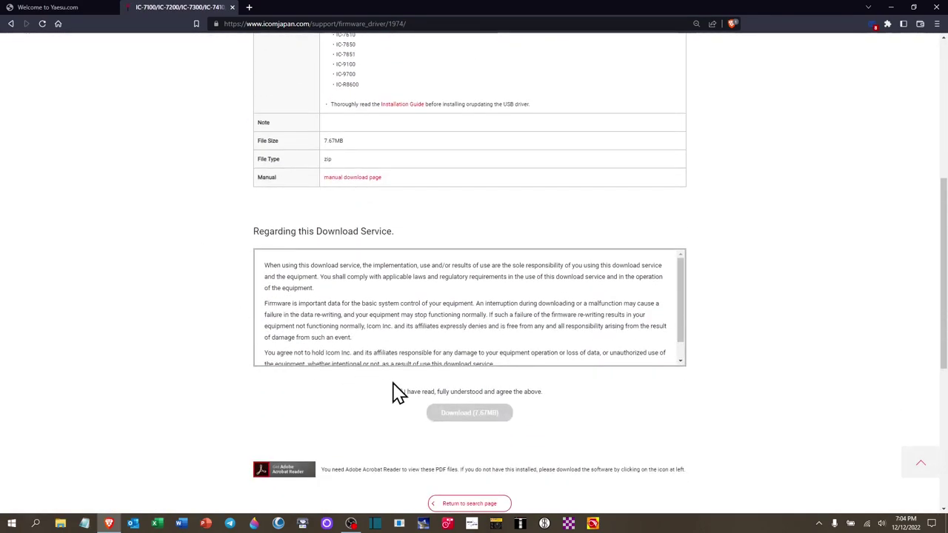
click(399, 391)
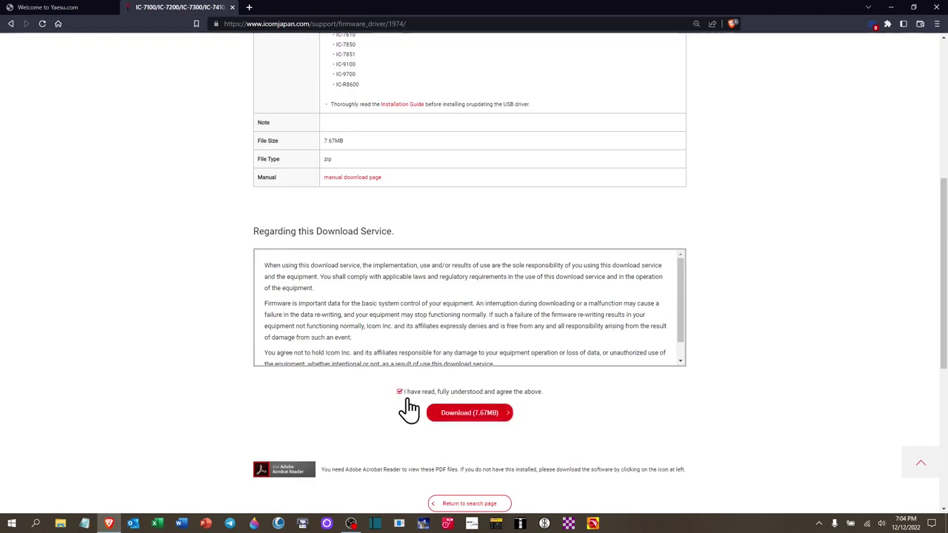
click(468, 429)
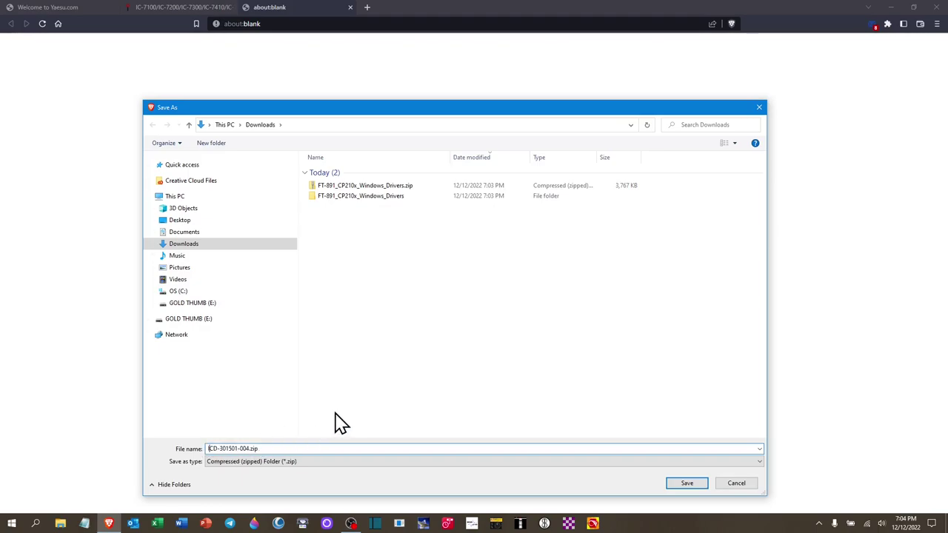
text(IC-730)
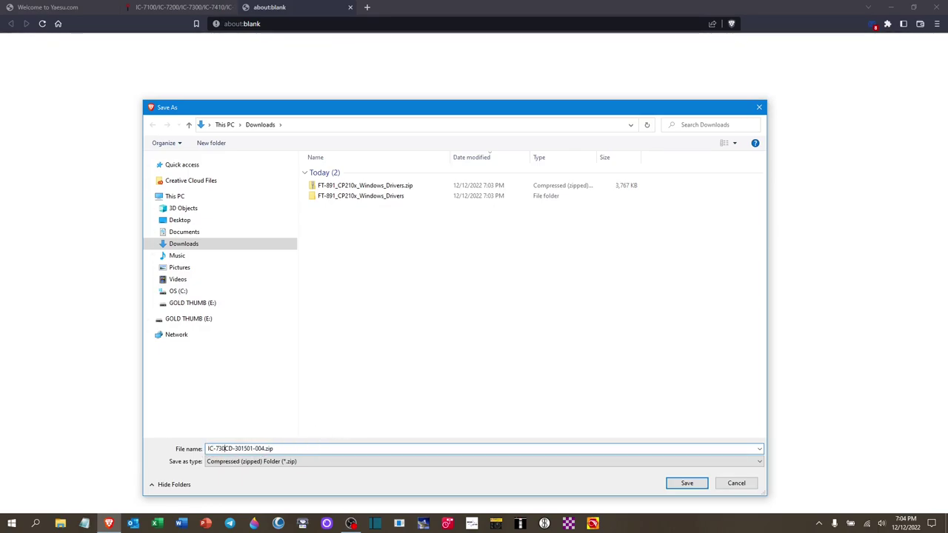
text(0_)
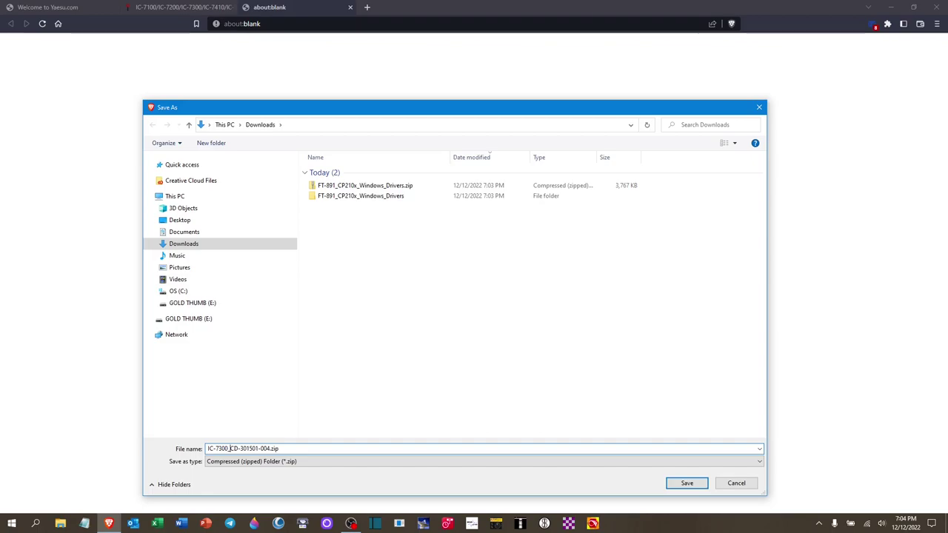
click(684, 483)
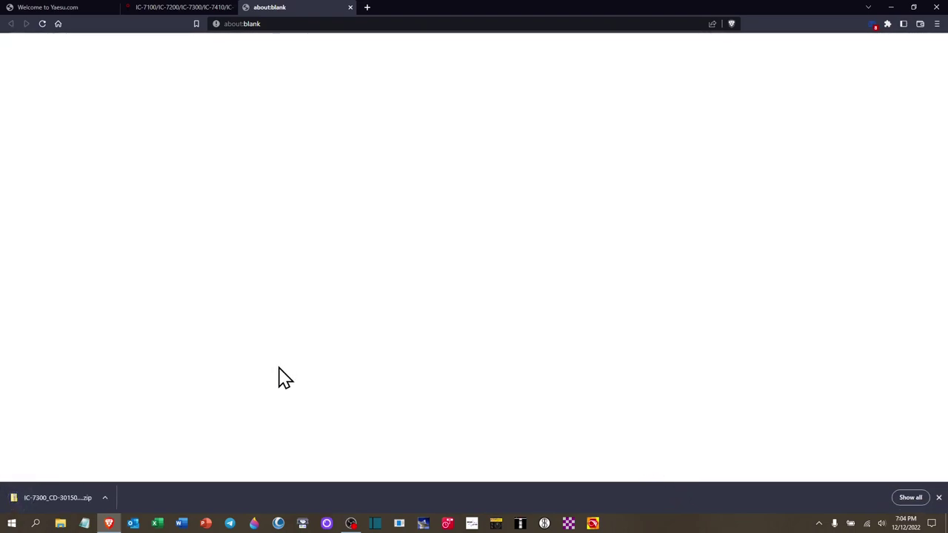
Step: Extract the Driver folder from the IC-7300 archive to the suggested IC-7300_CD-301501-004 folder in Downloads and select the extracted Driver folder
click(62, 500)
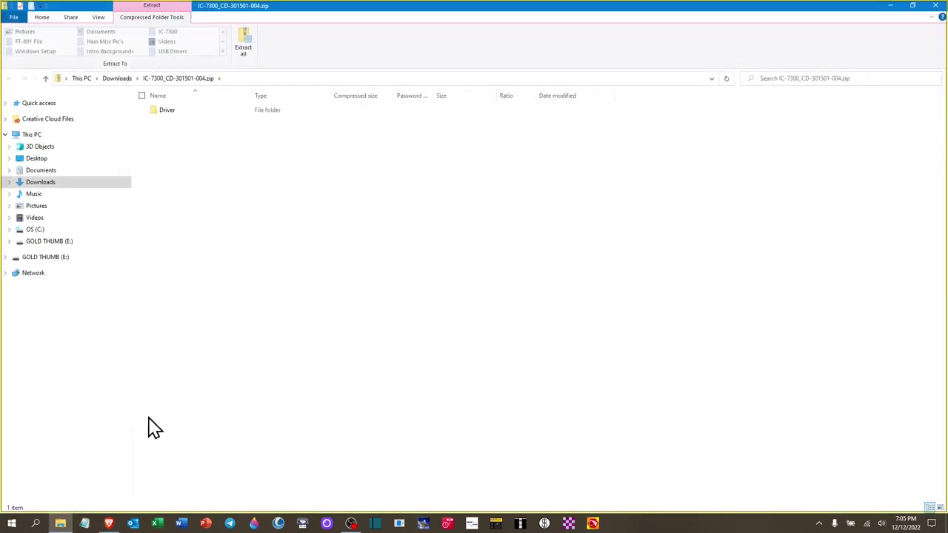
click(146, 108)
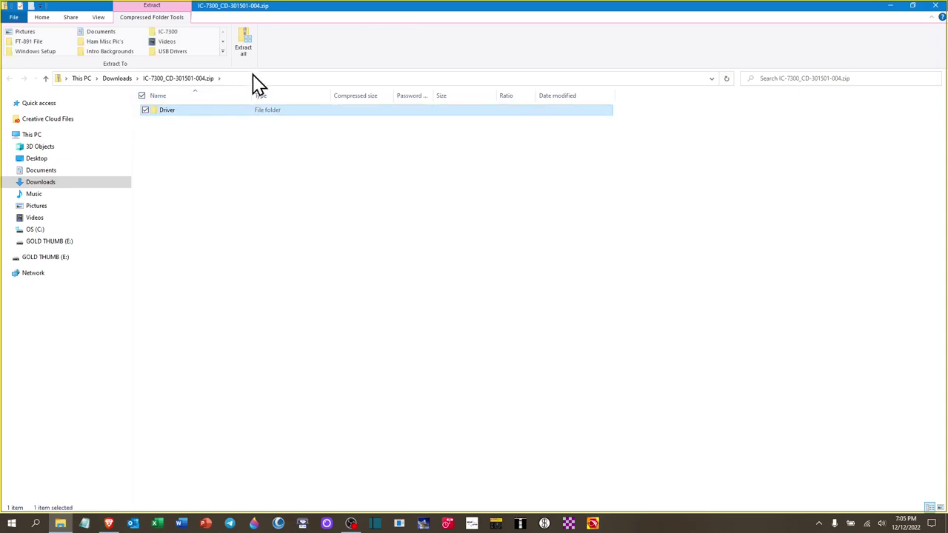
click(244, 46)
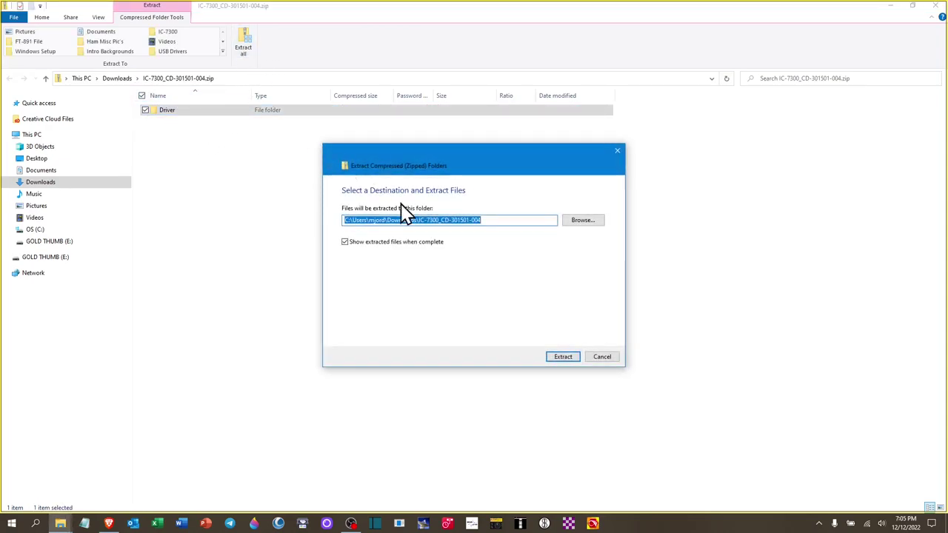
click(558, 358)
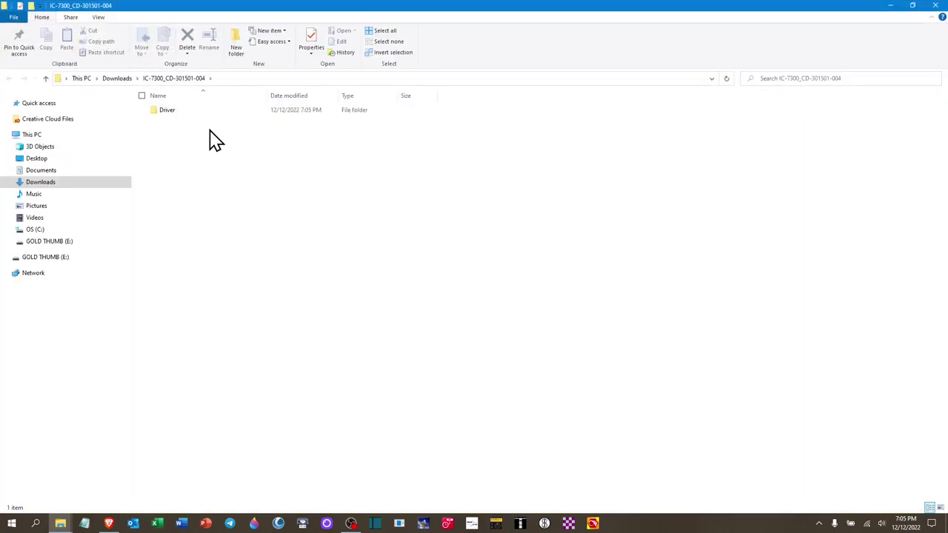
click(147, 116)
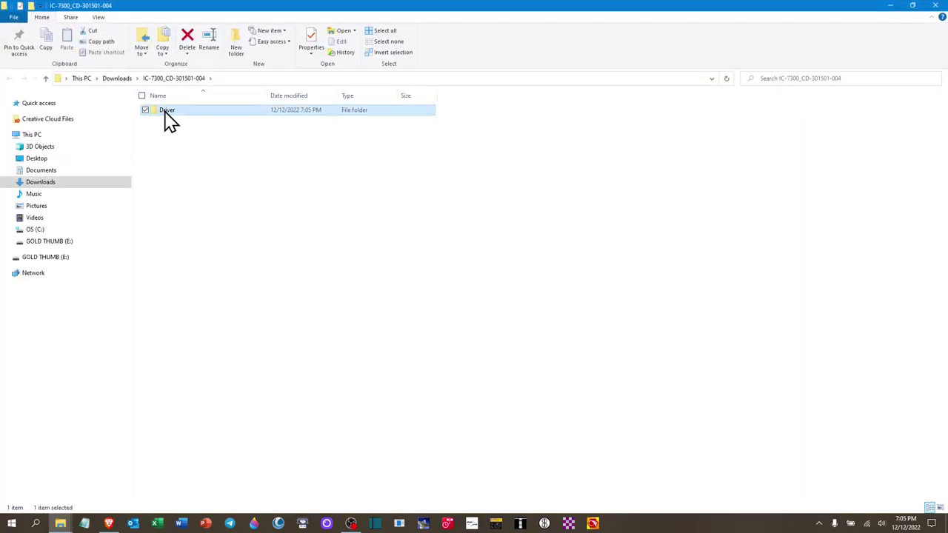
Step: Run CP210xVCPInstaller_x64.exe from the Win10 folder inside the extracted Driver folder and complete the driver installation wizard
click(165, 111)
click(157, 120)
double_click(157, 118)
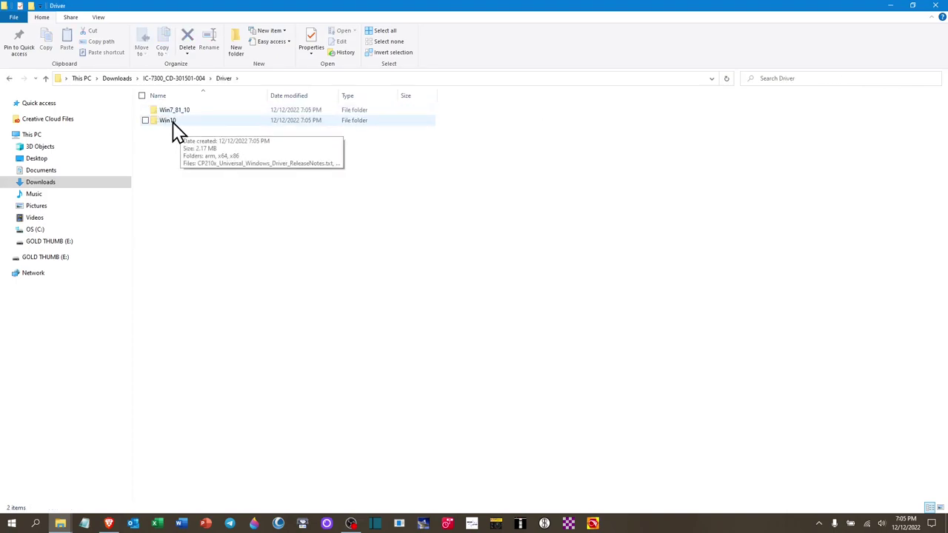
double_click(173, 122)
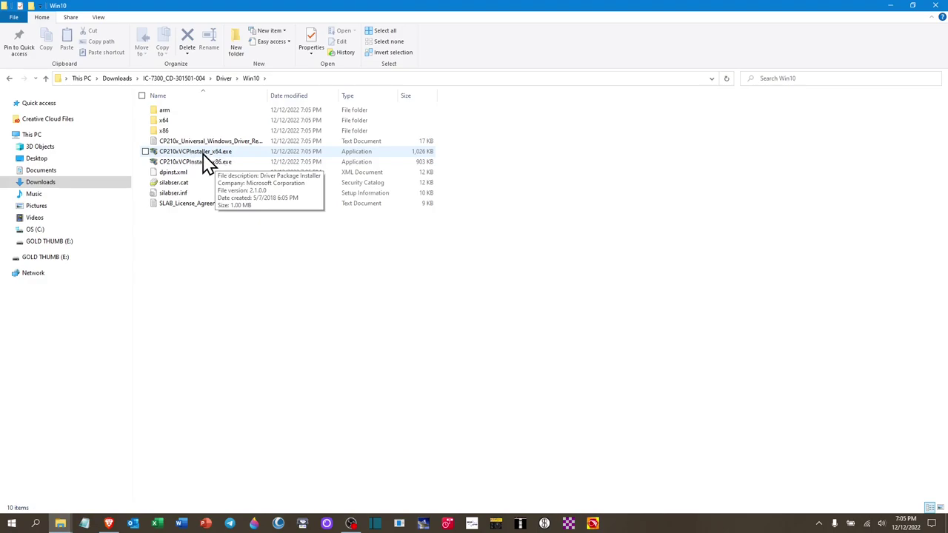
double_click(207, 154)
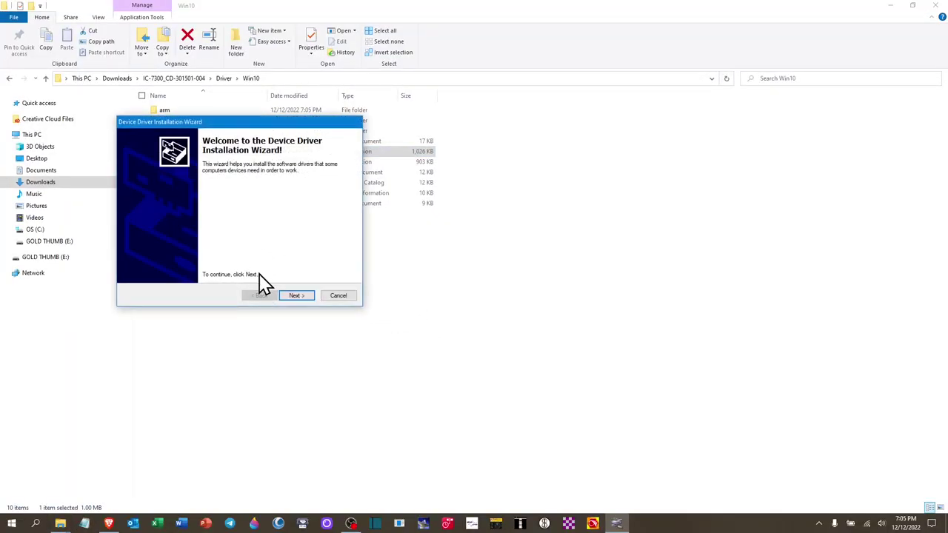
click(299, 297)
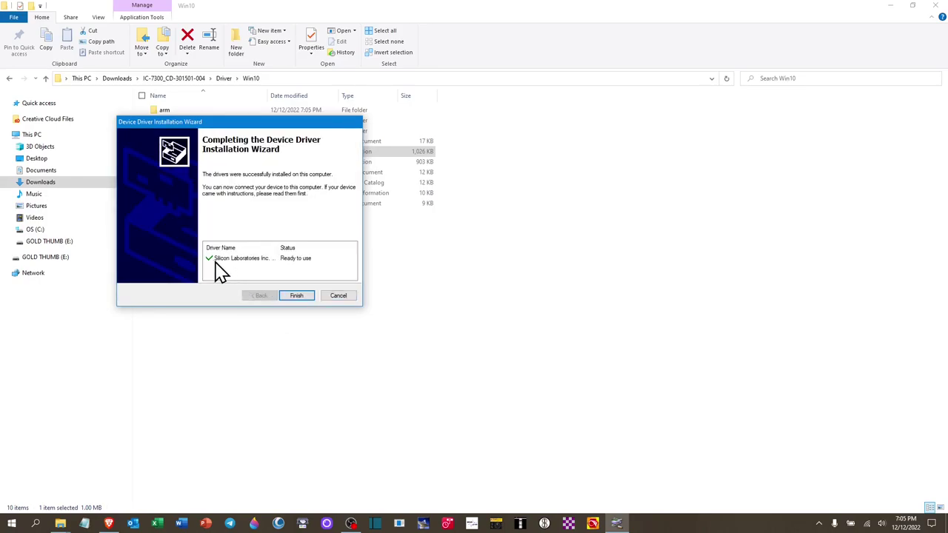
click(297, 296)
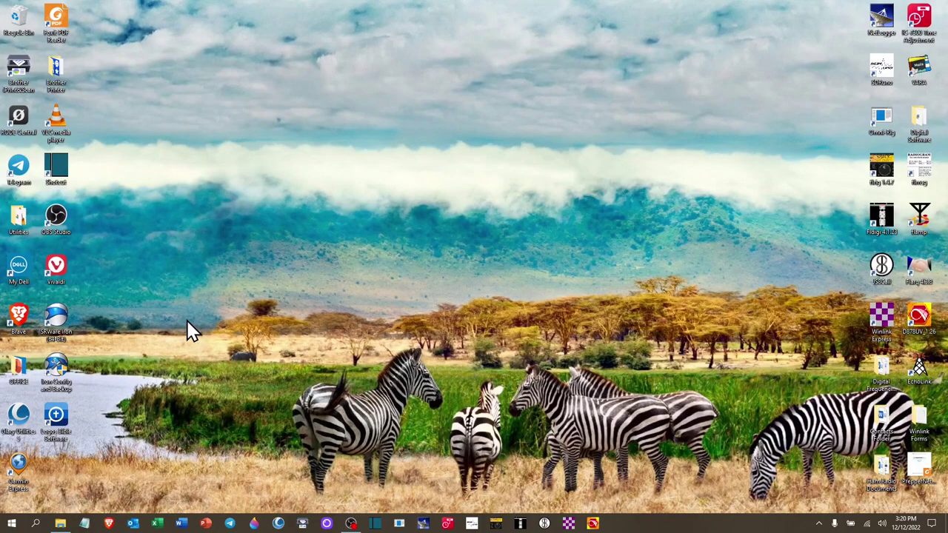
Step: Open Device Manager, move and enlarge its window, and expand the Sound, video and game controllers category
right_click(12, 525)
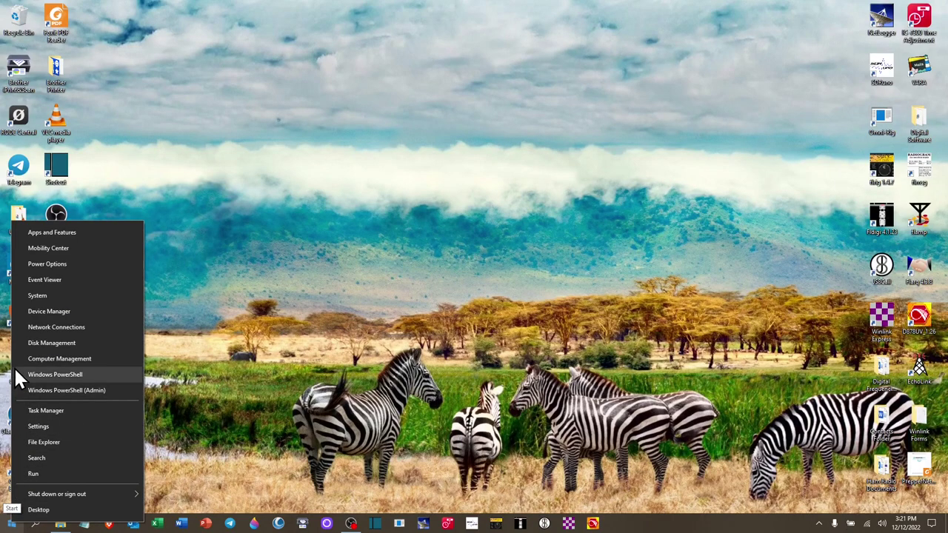
click(61, 311)
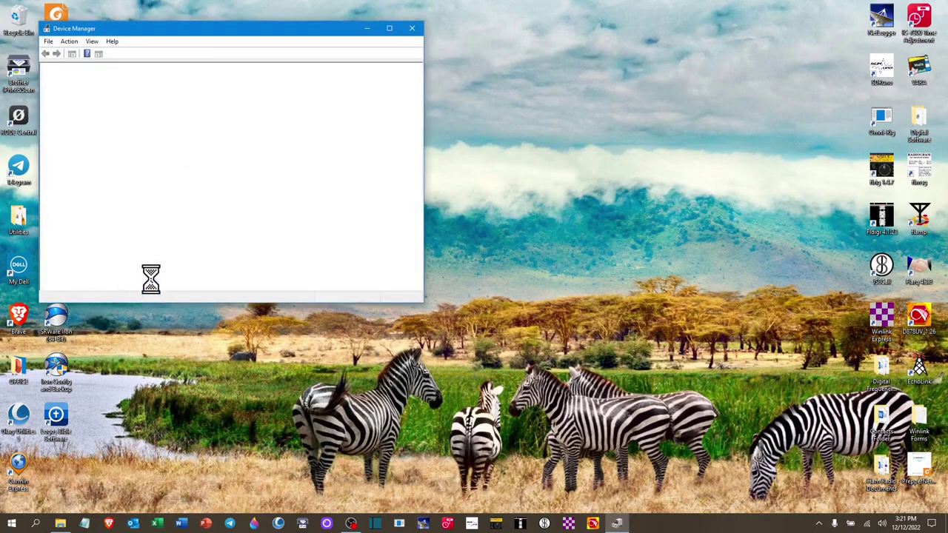
drag(295, 37, 459, 24)
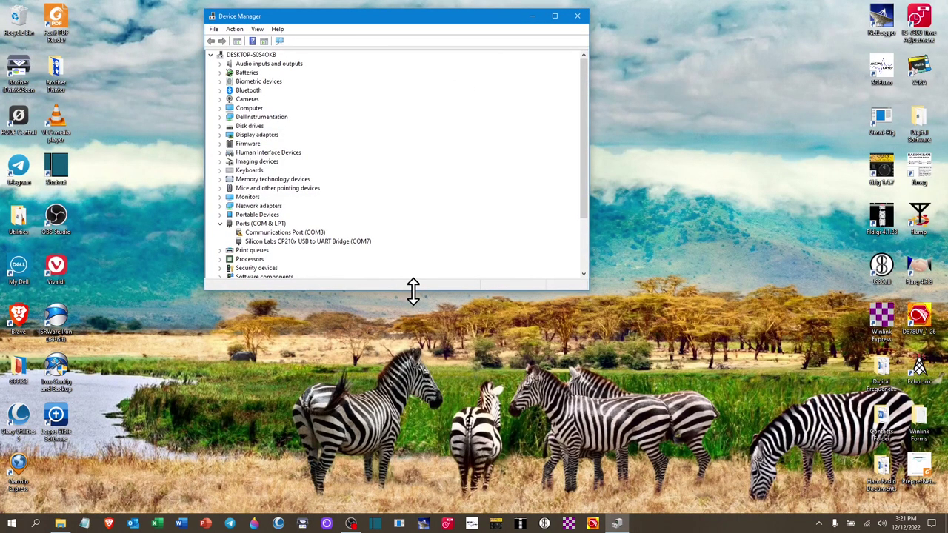
drag(407, 292, 407, 467)
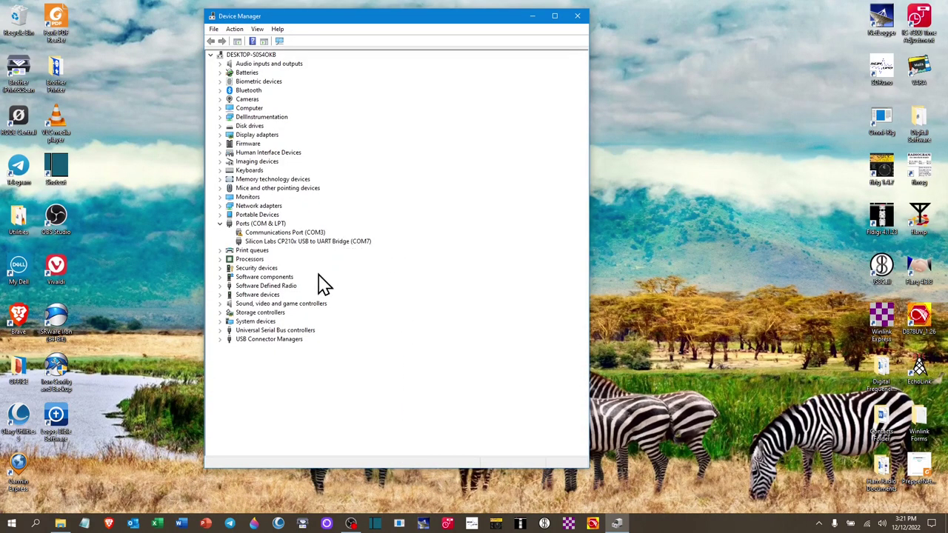
click(220, 305)
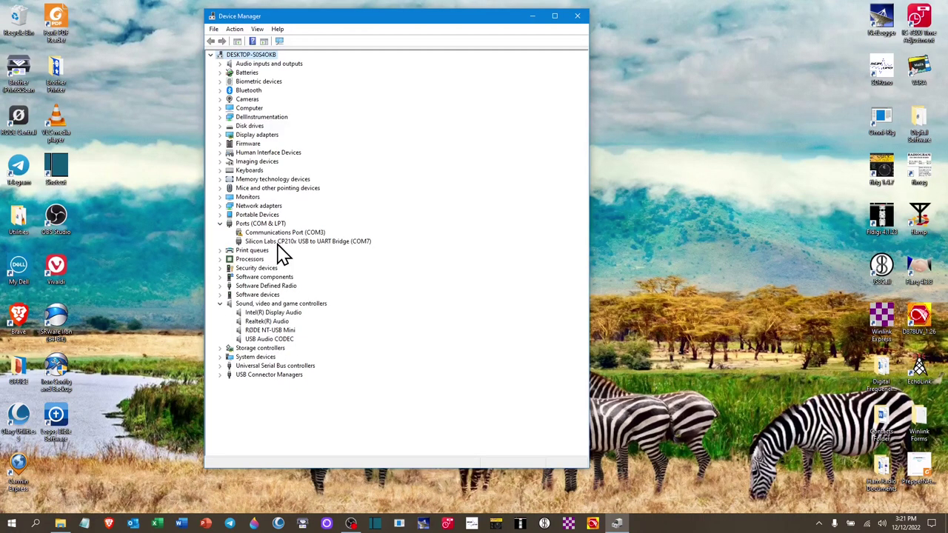
Step: Switch the Silicon Labs CP210x USB to UART Bridge (COM7) to 9600 bits per second, return it to 19200, and accept after viewing the driver information
right_click(344, 244)
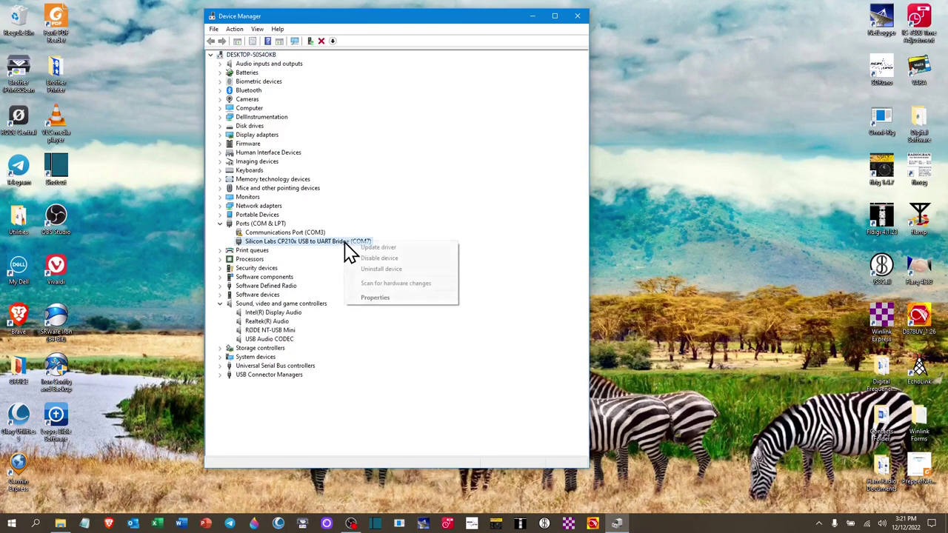
click(370, 298)
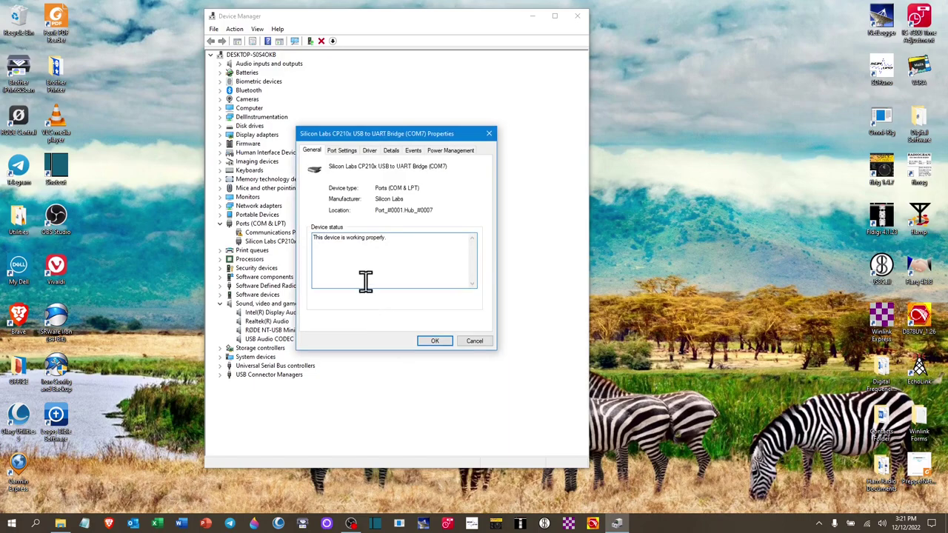
click(342, 151)
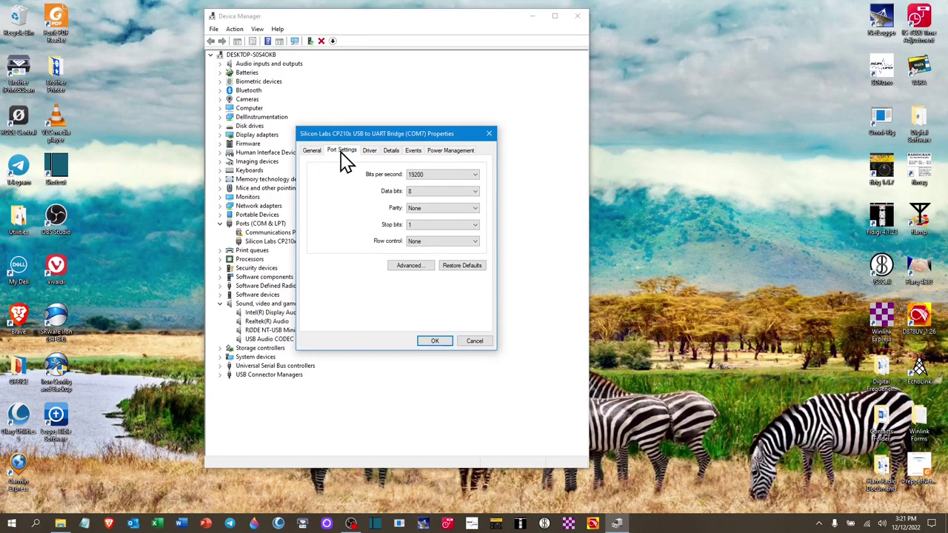
click(475, 175)
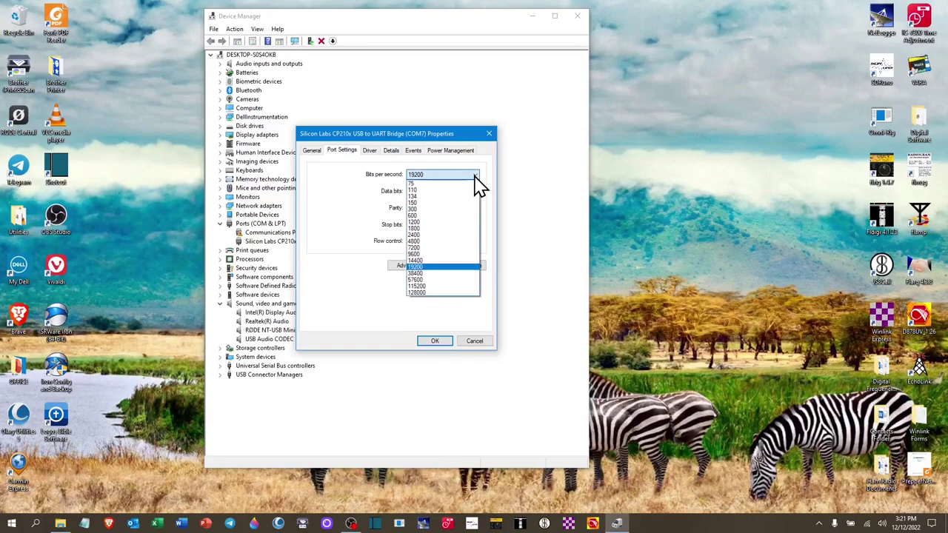
click(426, 254)
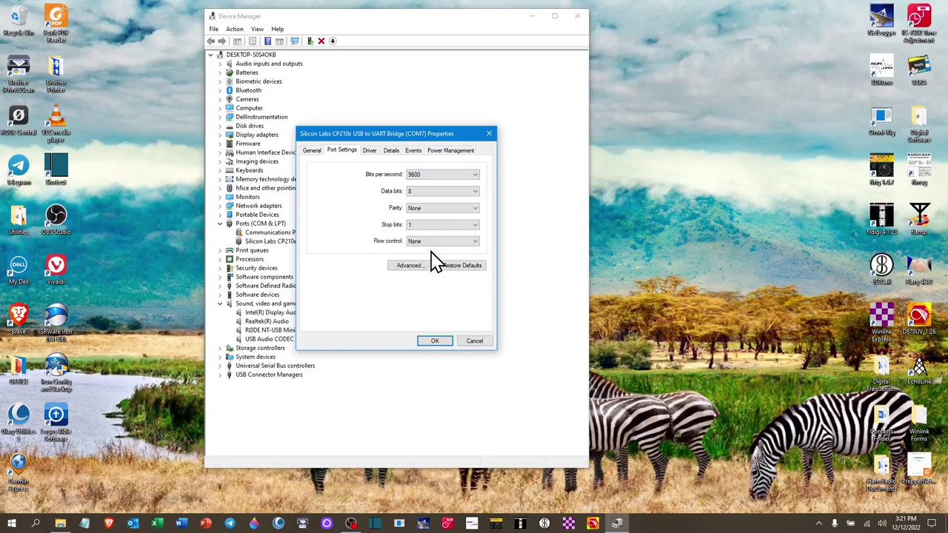
click(452, 225)
click(475, 176)
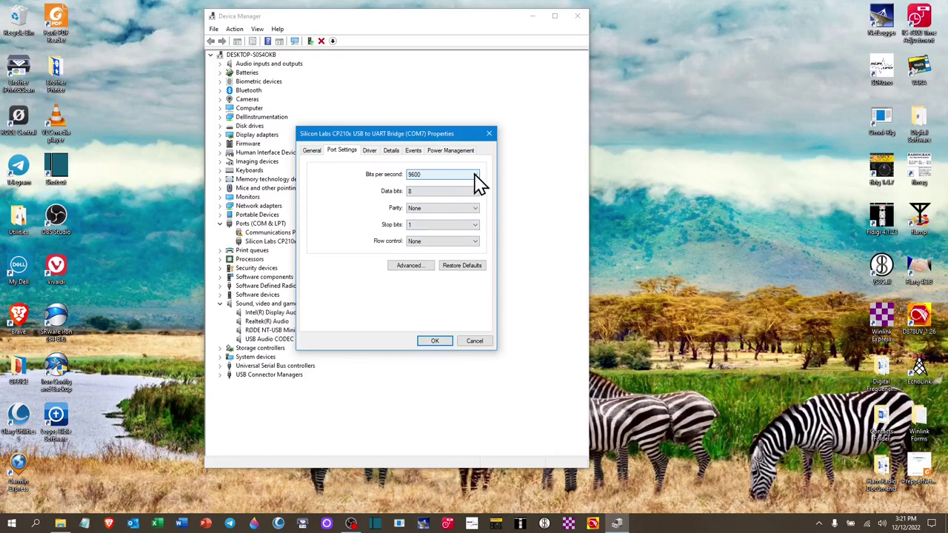
click(476, 178)
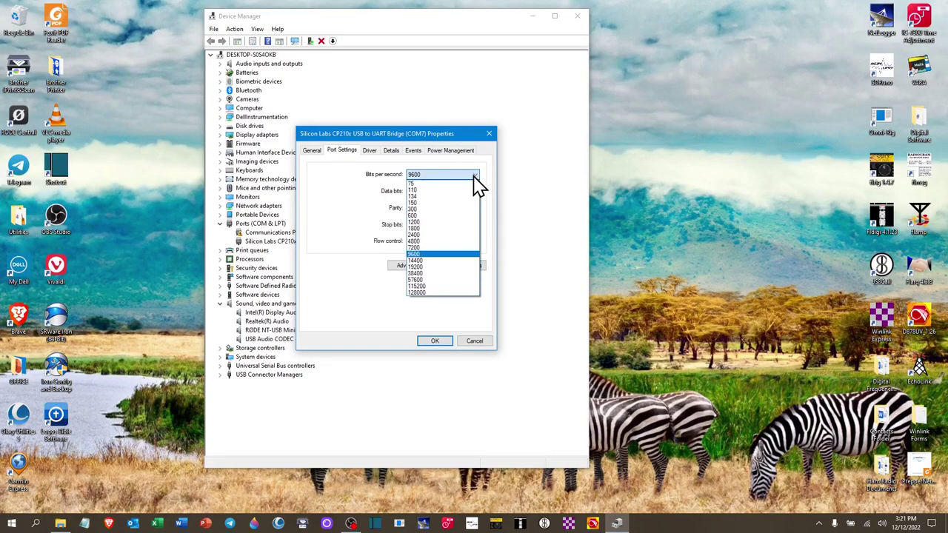
click(427, 269)
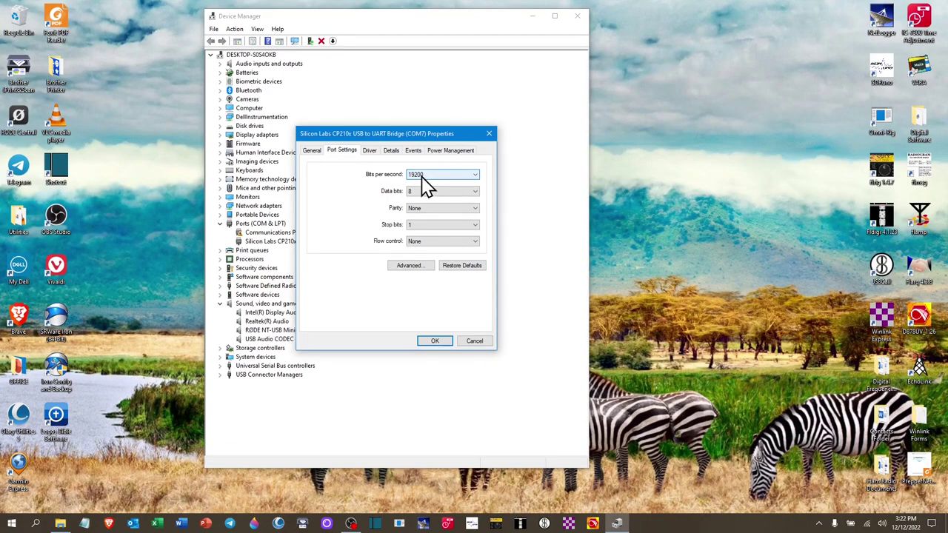
click(369, 151)
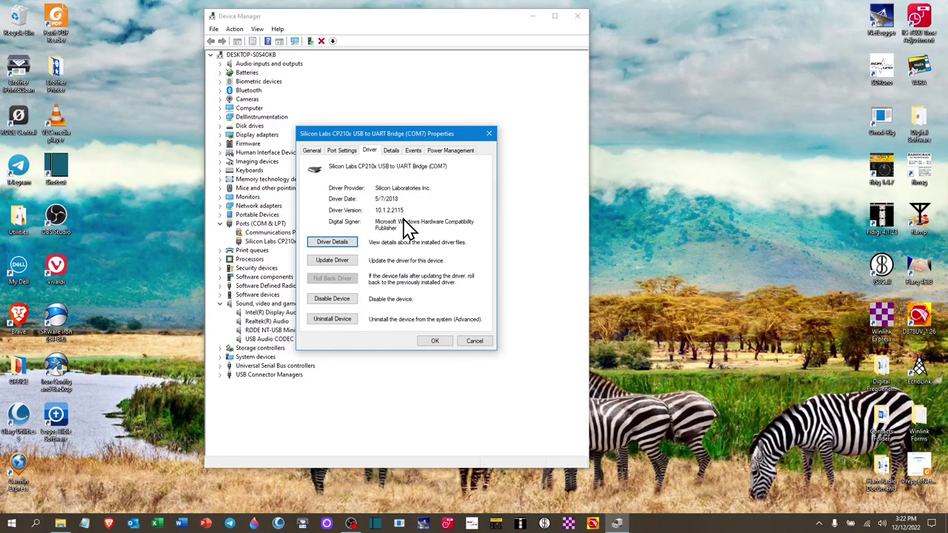
click(441, 343)
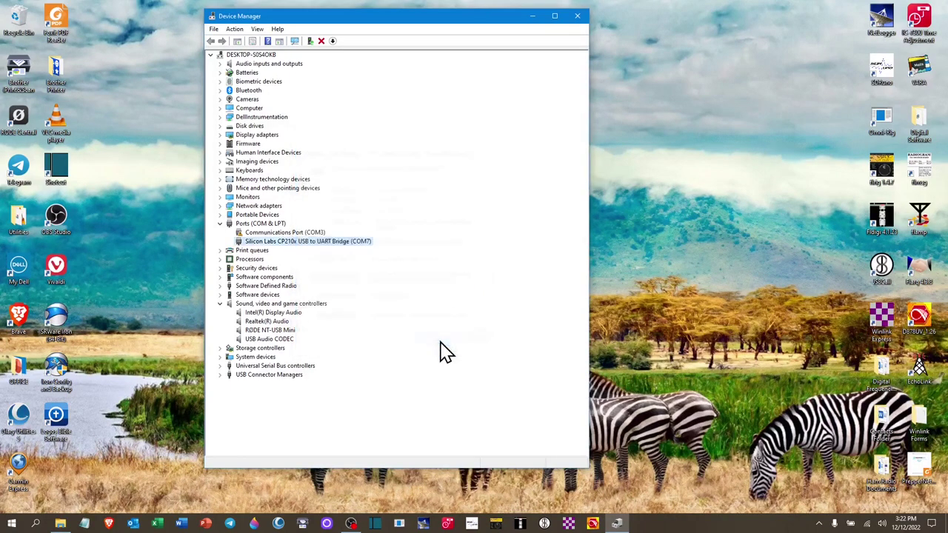
Step: Expand the Audio inputs and outputs category and look over the device display options, including the one for hidden devices
click(219, 64)
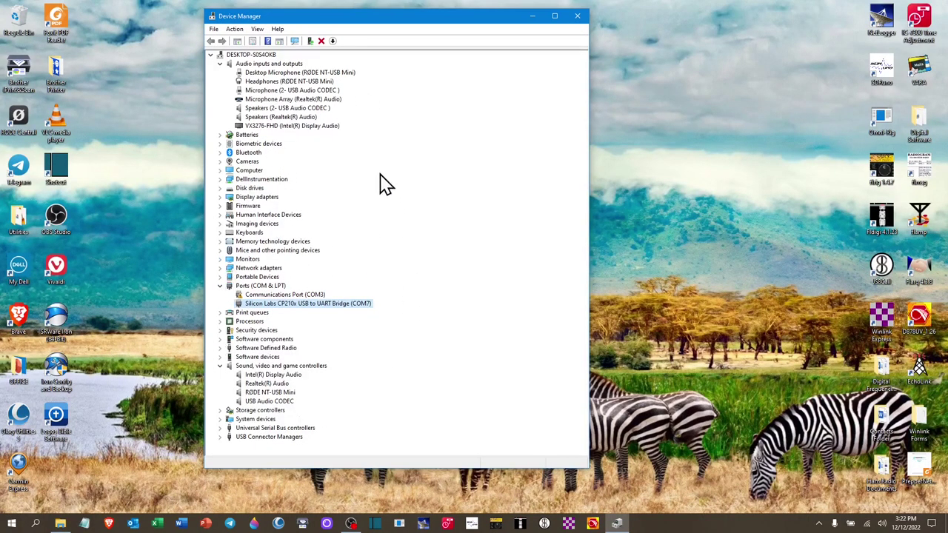
click(258, 29)
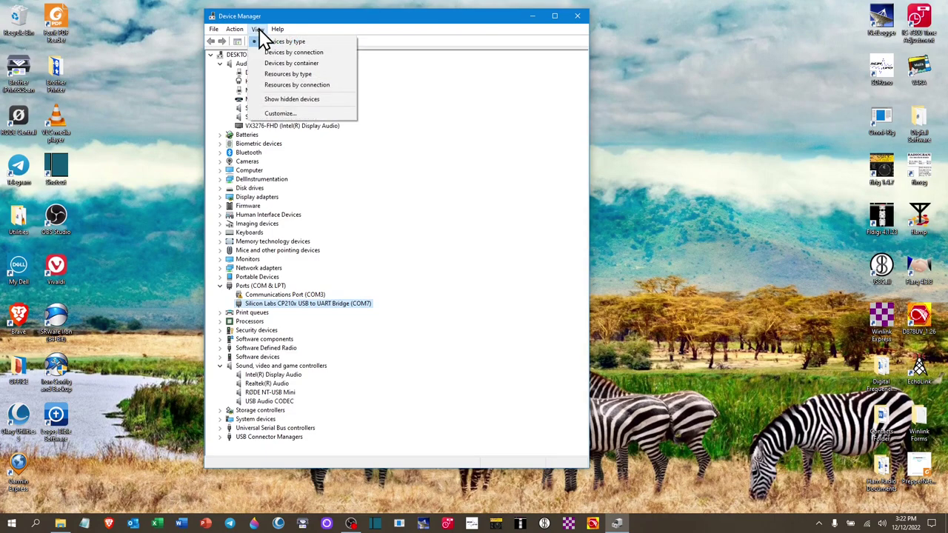
click(310, 108)
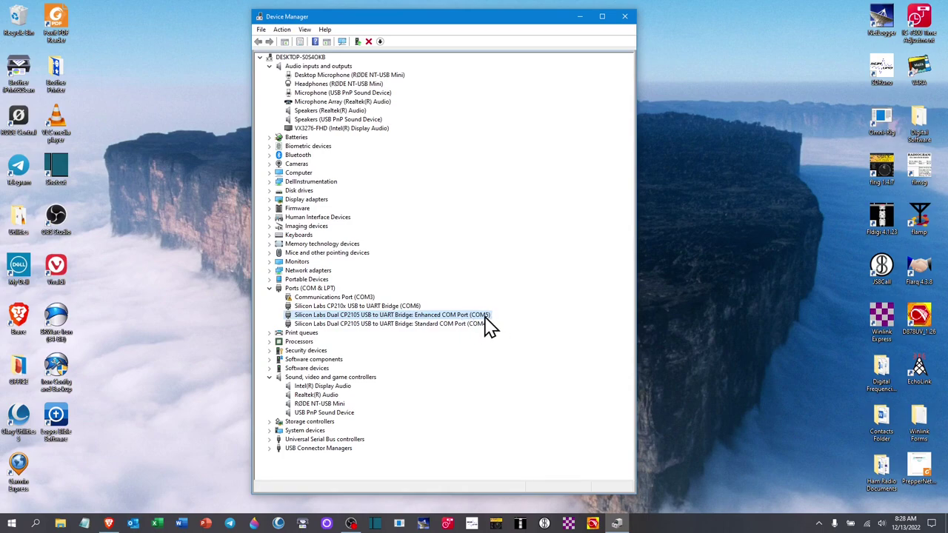
Step: Set the Silicon Labs Dual CP2105 Enhanced COM Port (COM5) to 19200 bits per second, view its driver information, and accept the properties
right_click(436, 327)
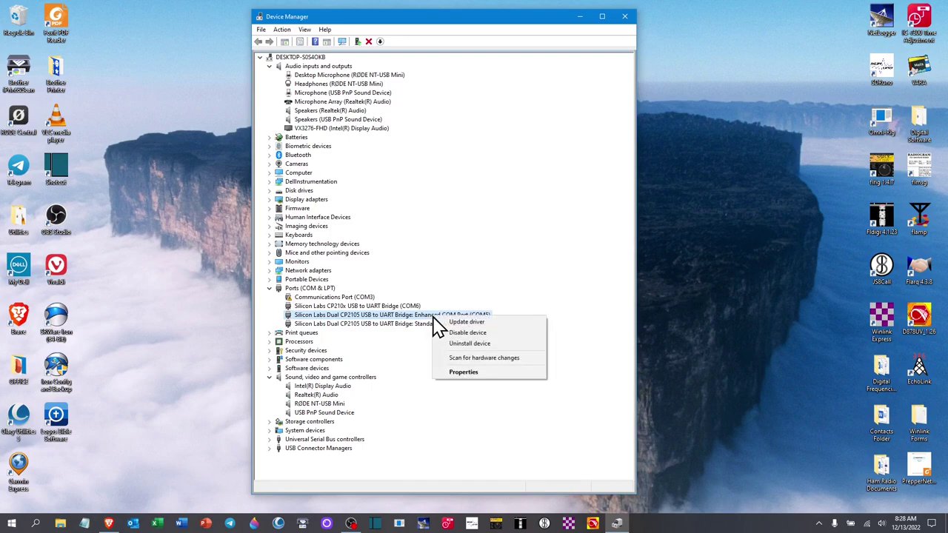
click(462, 373)
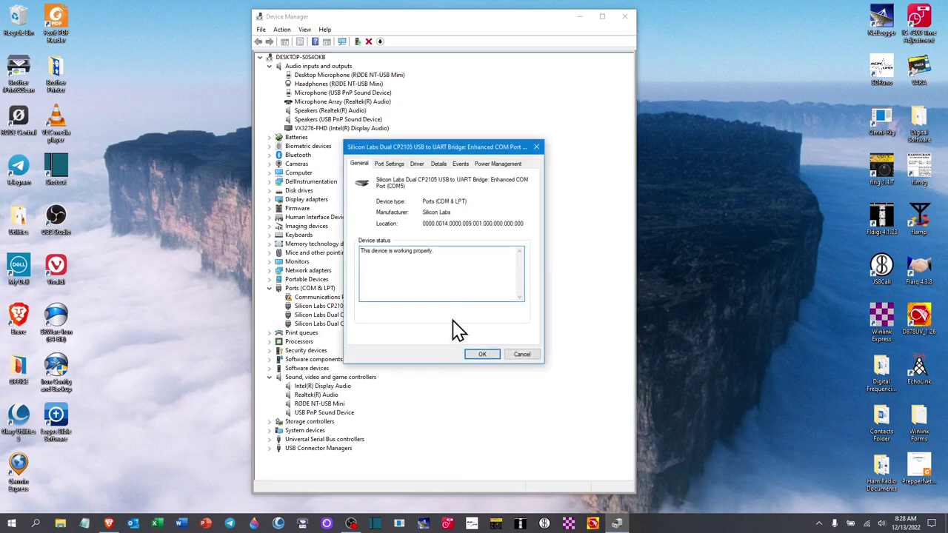
click(390, 165)
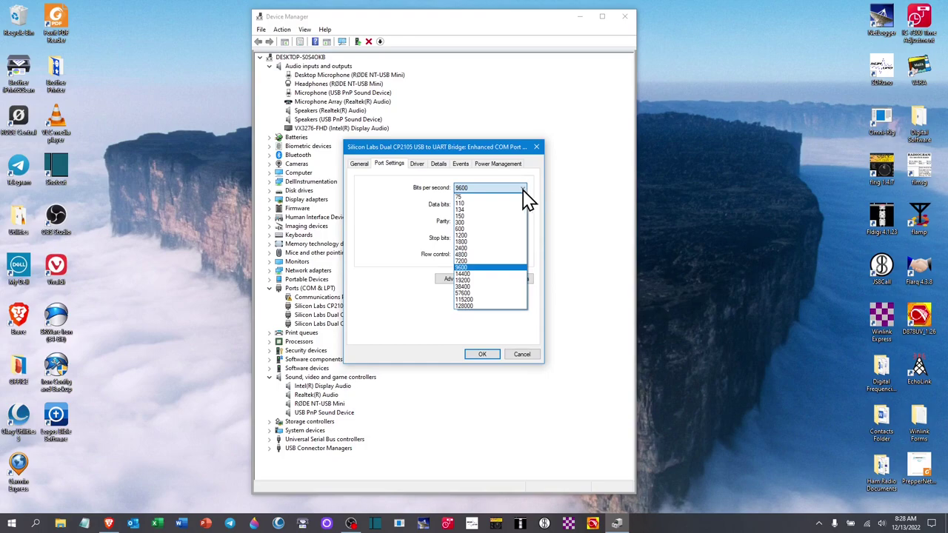
click(485, 279)
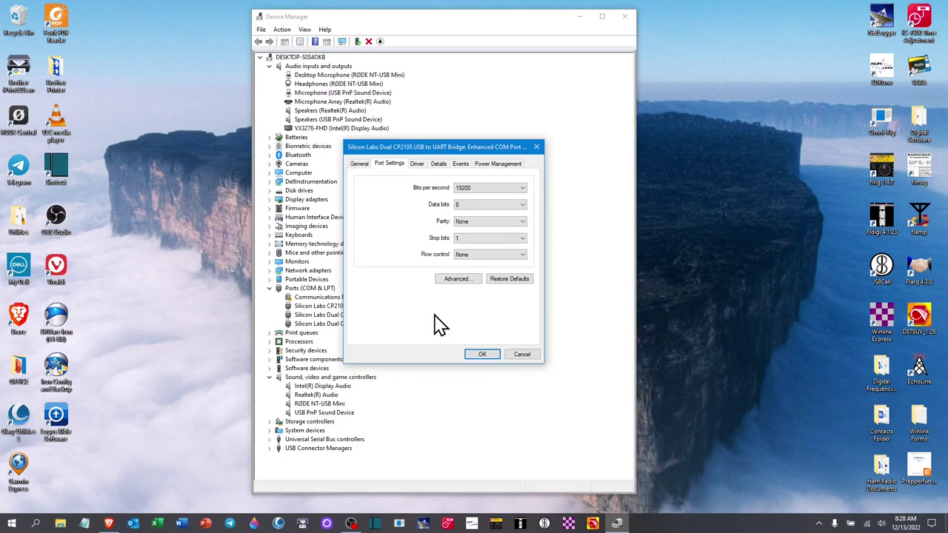
click(417, 166)
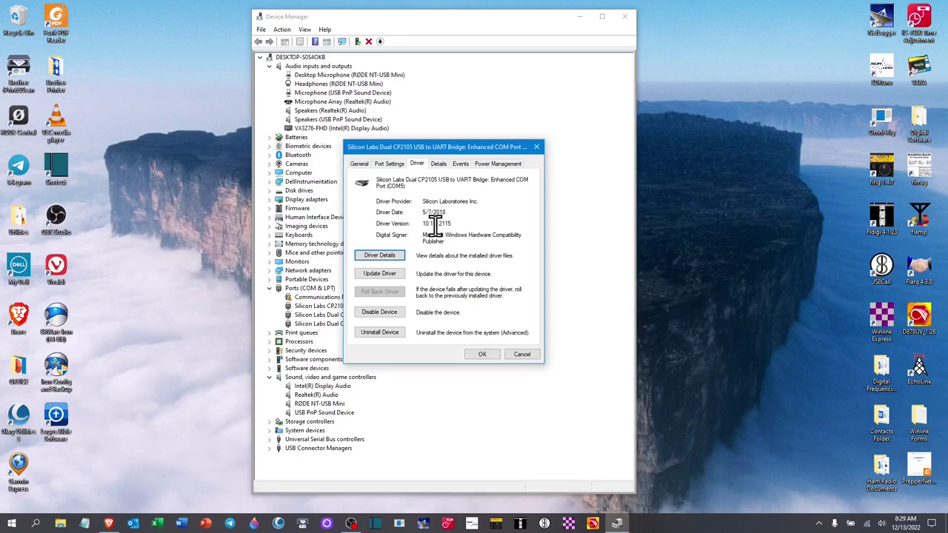
click(482, 355)
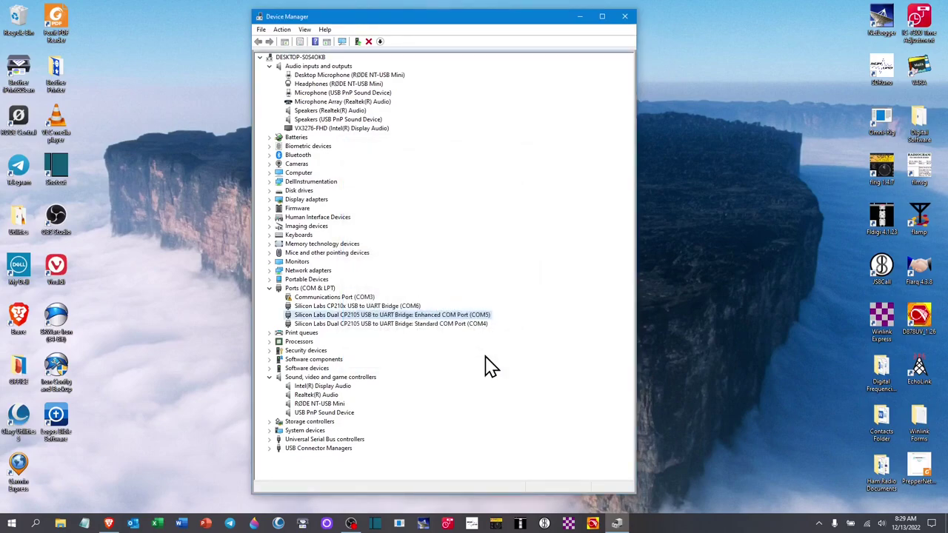